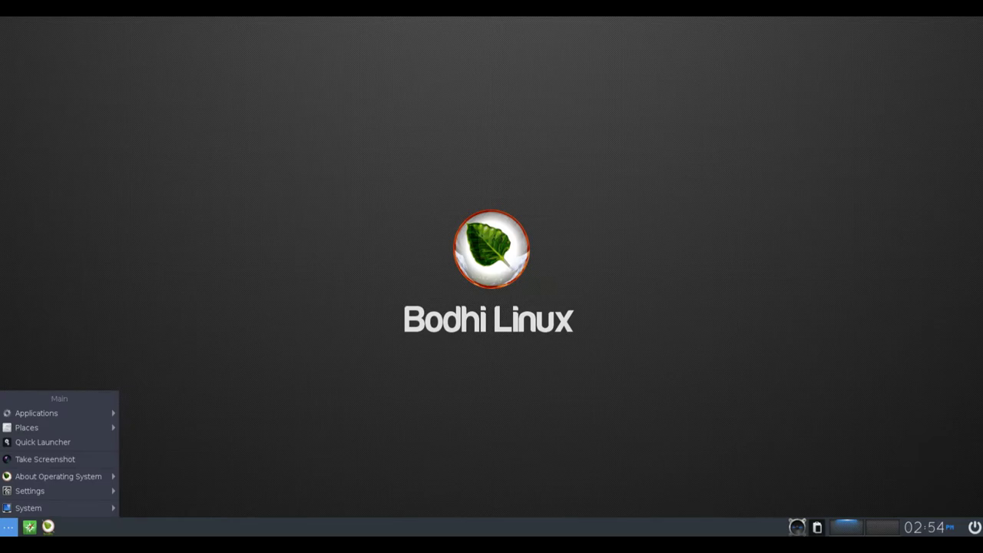
Step: Open the Home folder in the file manager, move its window toward the middle of the desktop and widen it
mouse_move(36, 413)
mouse_move(156, 412)
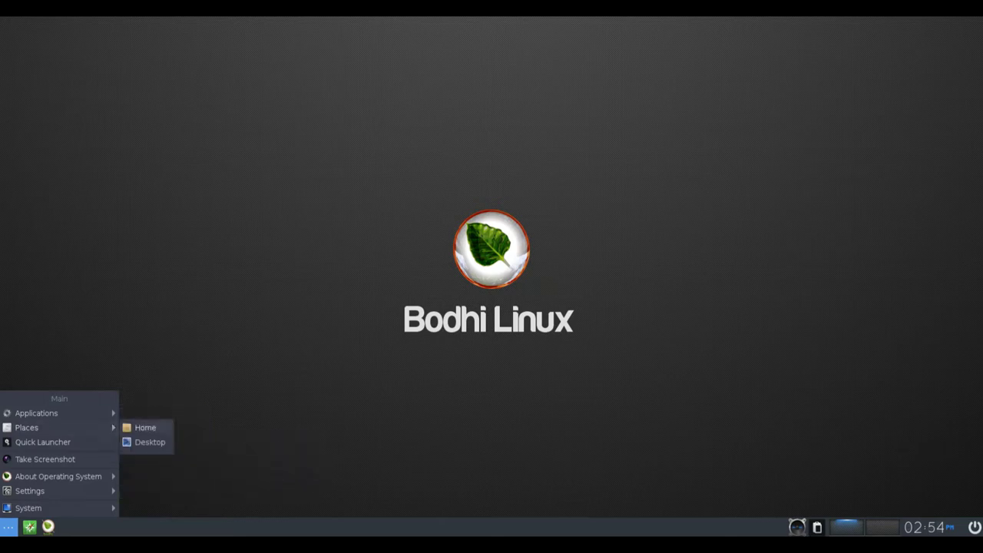
left_click(145, 427)
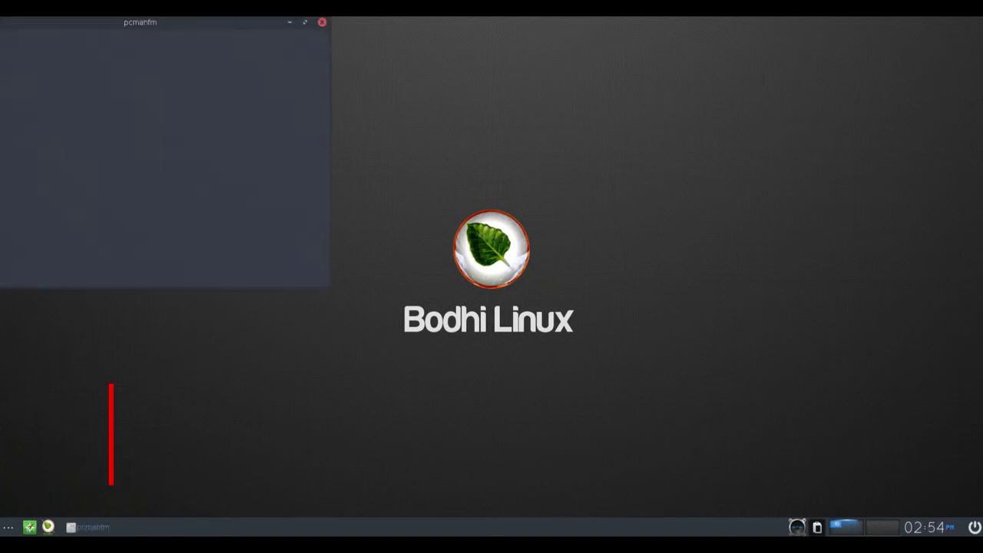
left_click_drag(140, 21, 360, 87)
left_click_drag(549, 351, 776, 354)
Step: View the file manager's About information and both the writing and artwork credits, closing both dialogs when done
left_click(379, 100)
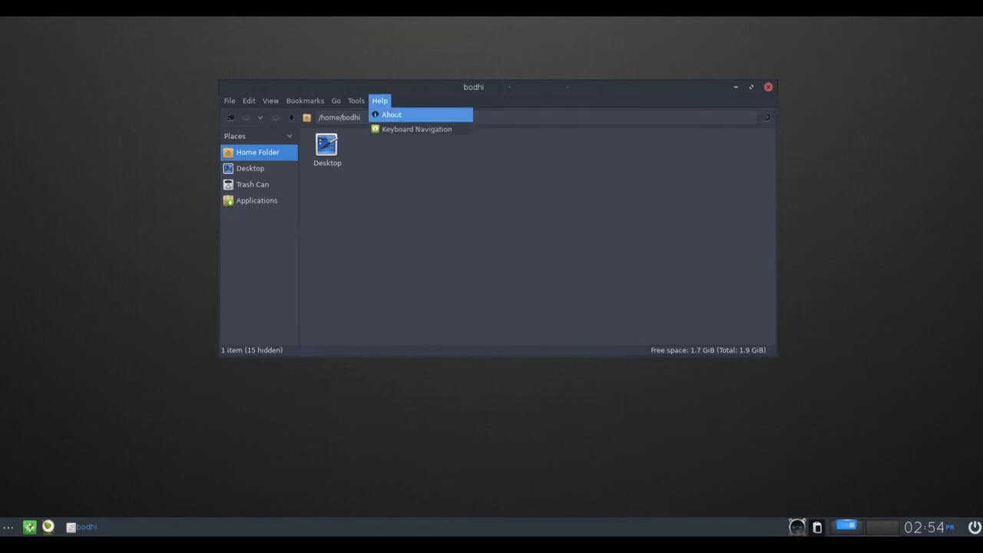
left_click(390, 112)
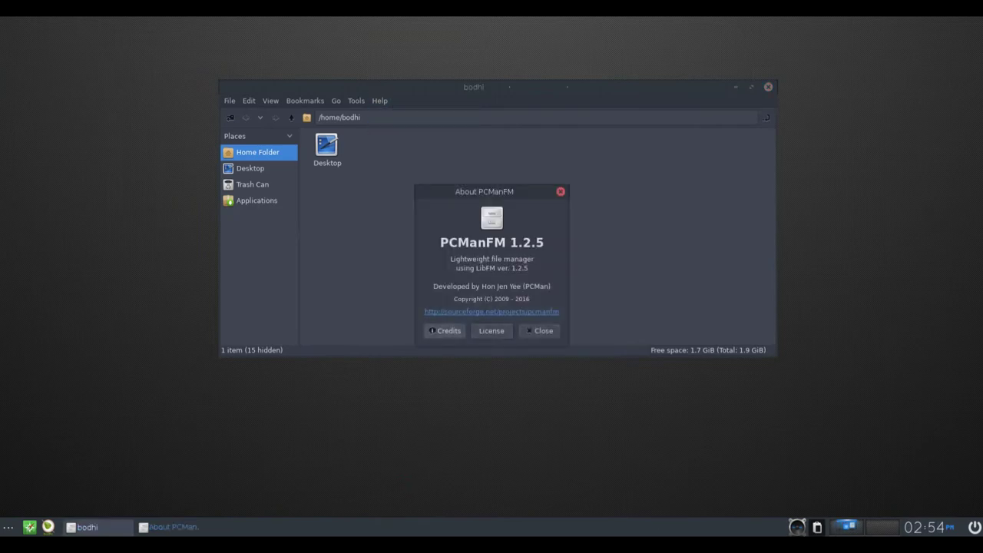
left_click(444, 330)
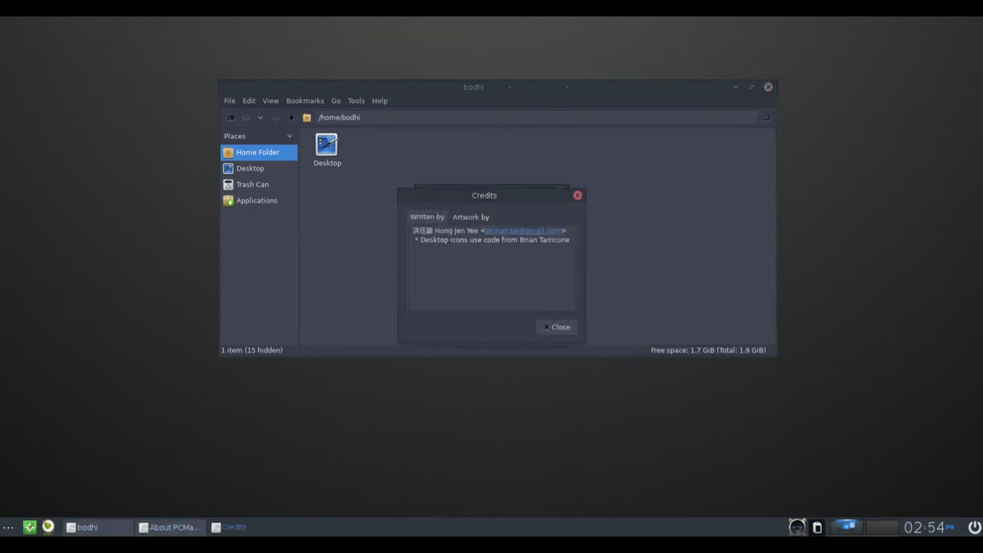
left_click(469, 217)
left_click(427, 217)
left_click_drag(567, 230, 412, 231)
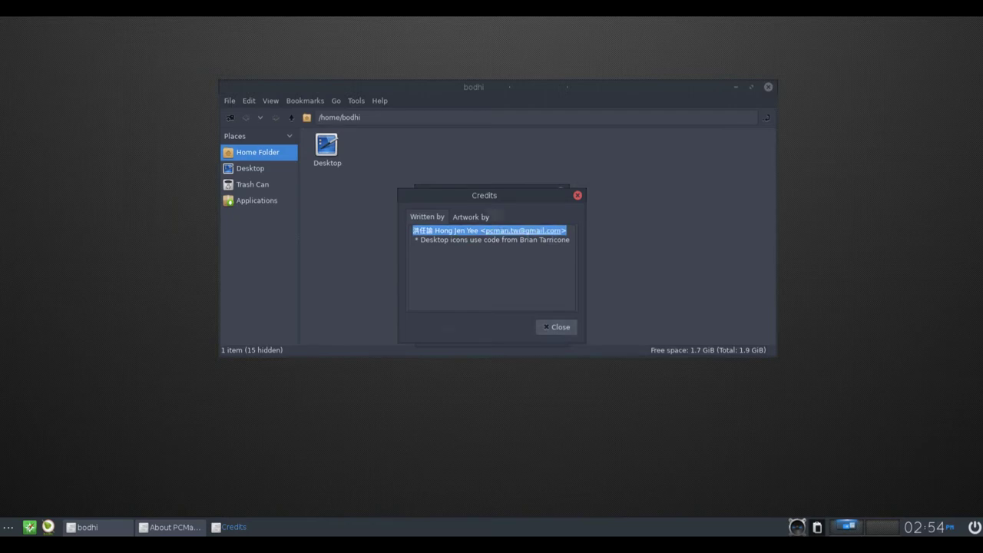
left_click(556, 327)
left_click(539, 329)
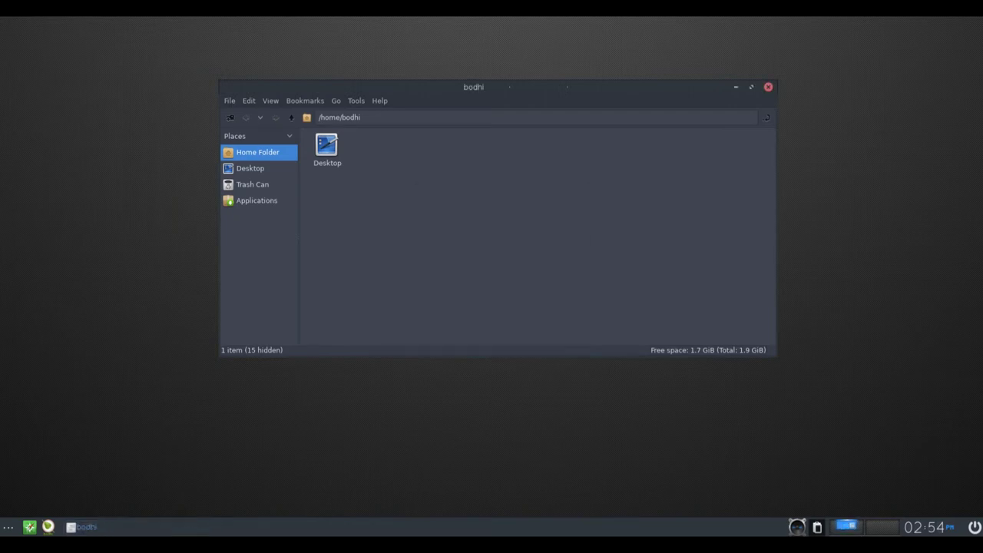
Step: Check the view choices for the file manager's Places side pane, and close the file manager
left_click(290, 136)
key("Escape")
key("alt+F4")
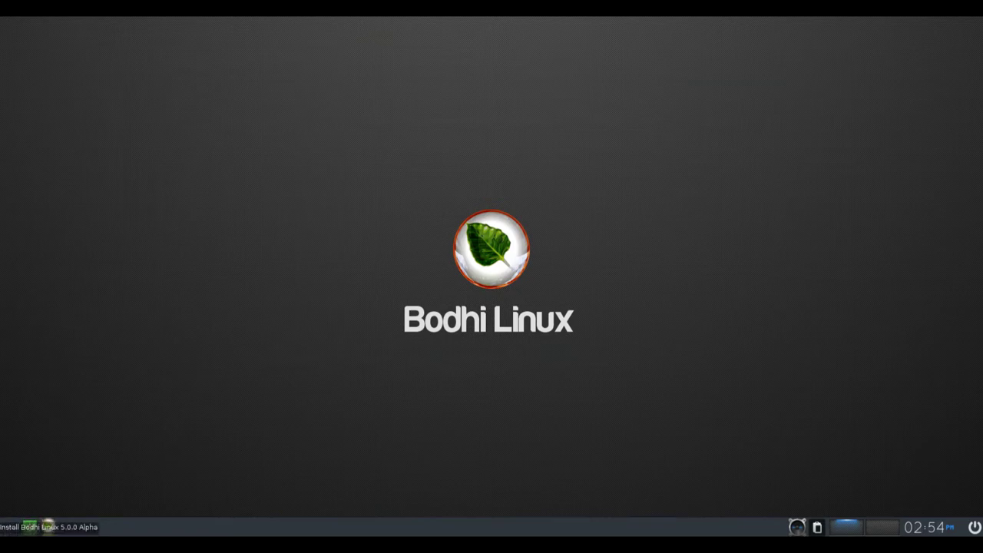
Step: Browse the main menu's Applications and About Operating System entries, view About Bodhi Linux, and close its window
key("alt+Escape")
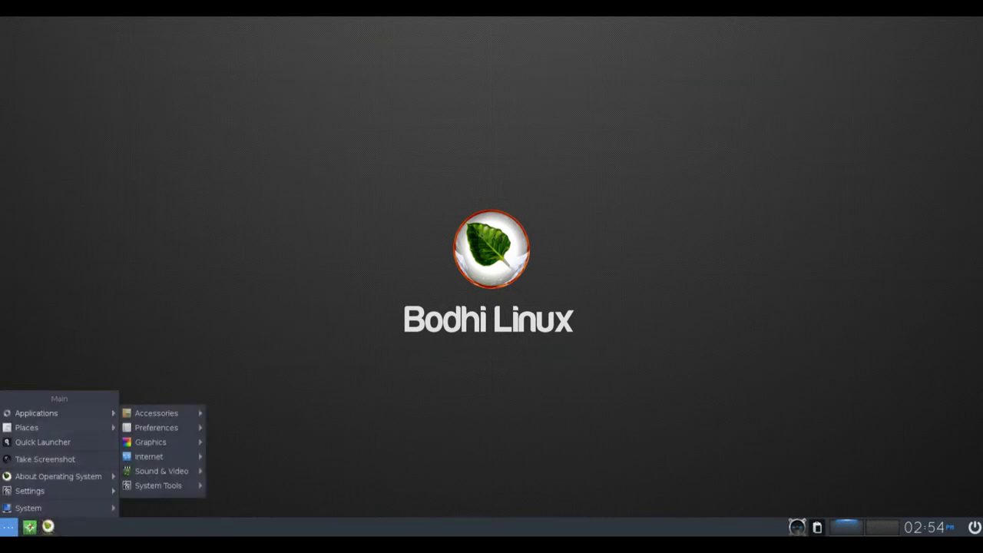
key("Right")
key("Down")
key("Down")
key("Down")
key("Left")
key("Down")
key("Down")
key("Down")
key("Down")
key("Right")
key("Up")
key("Up")
key("Up")
key("Up")
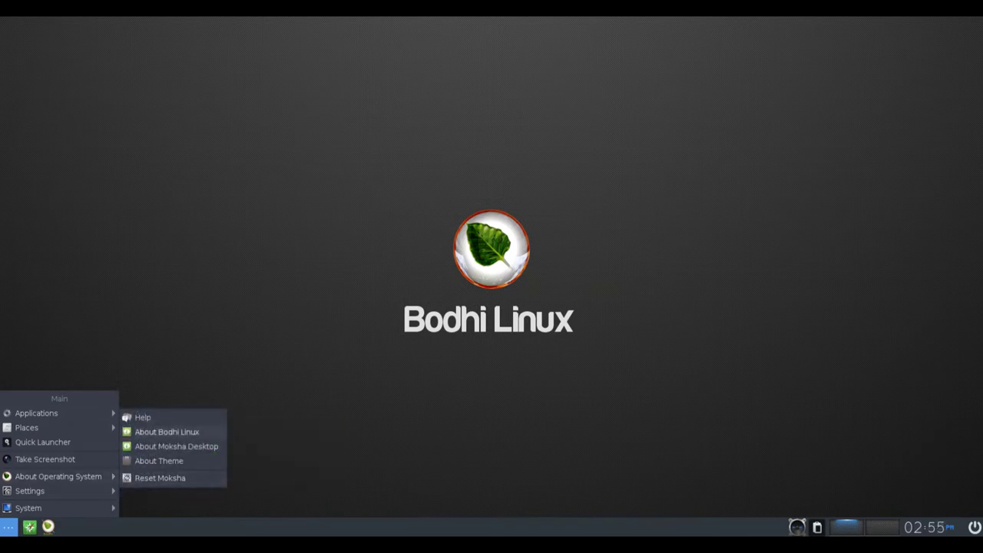
key("Return")
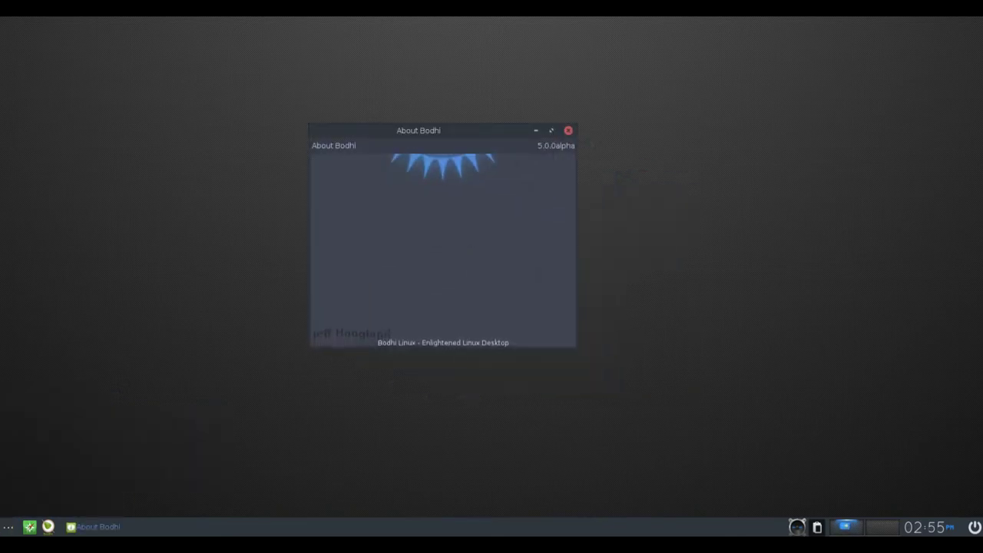
key("Escape")
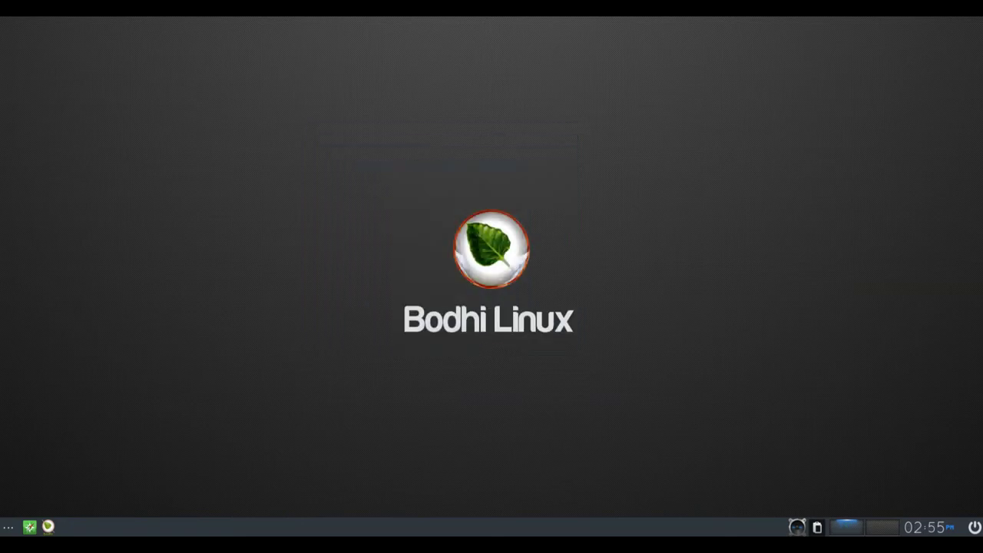
Step: Open the Settings Panel and enlarge its window in width and height to show more categories and entries
left_click(8, 527)
mouse_move(30, 491)
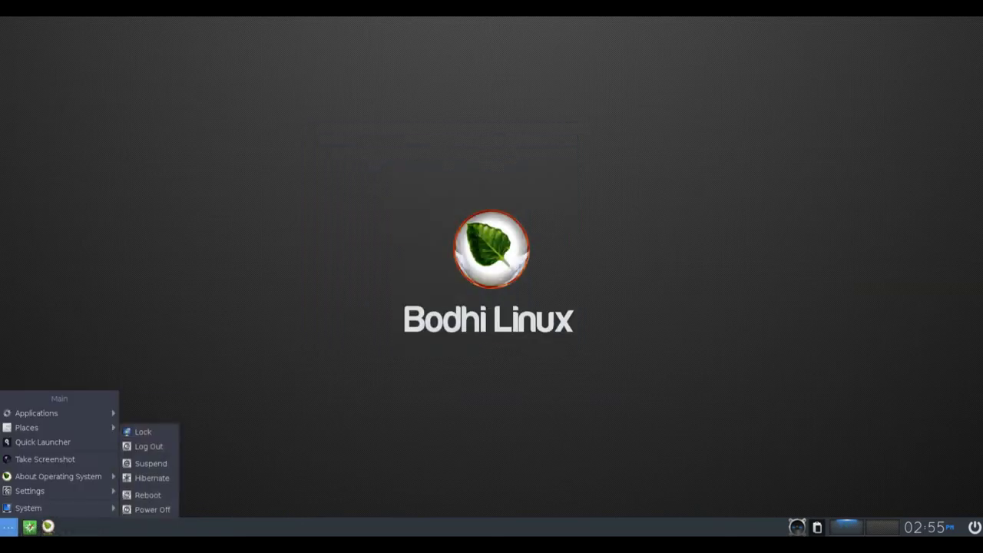
mouse_move(150, 417)
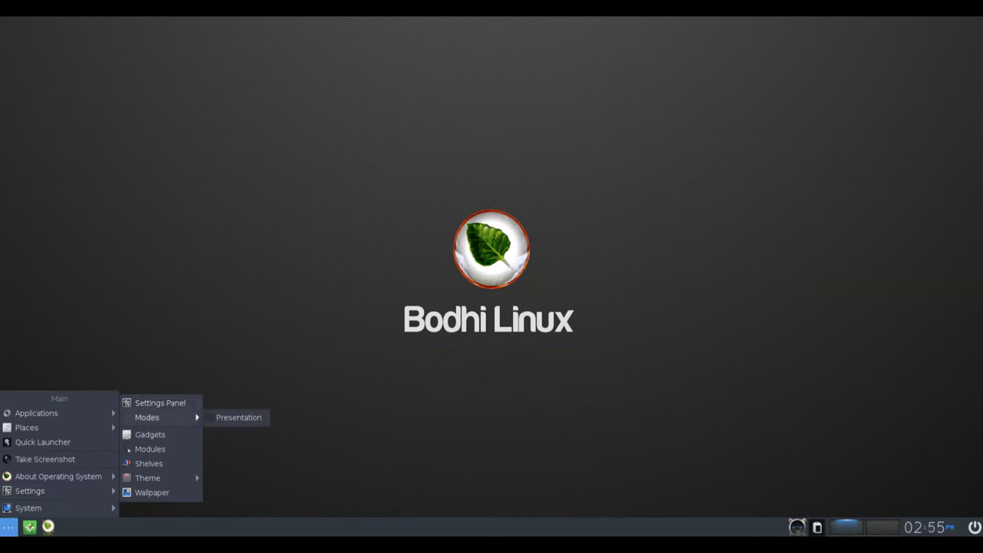
mouse_move(148, 478)
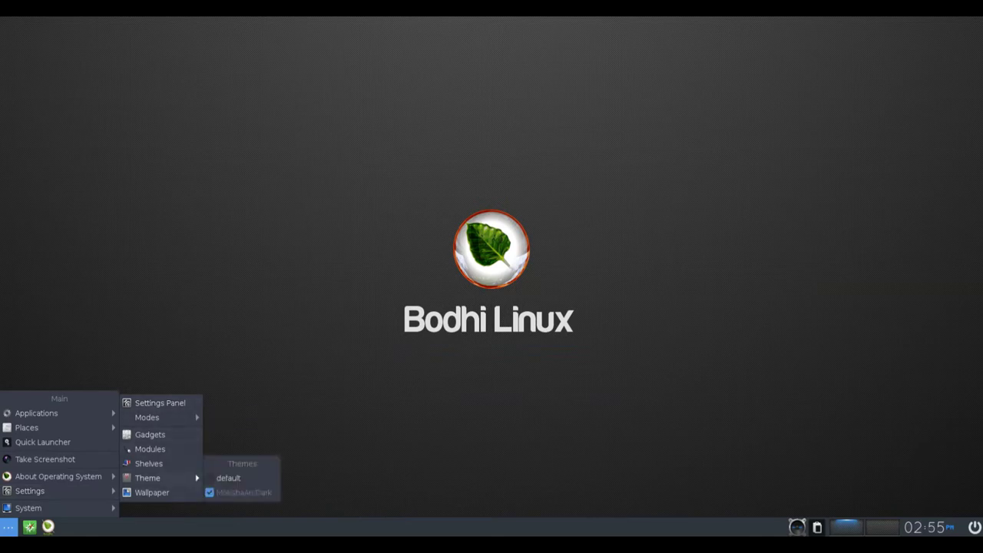
left_click(159, 402)
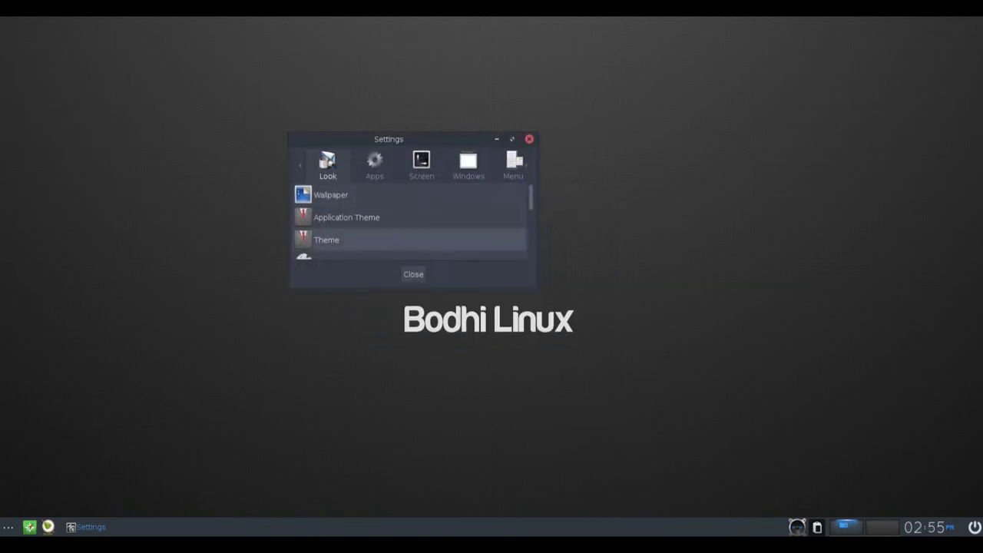
left_click_drag(537, 230, 716, 230)
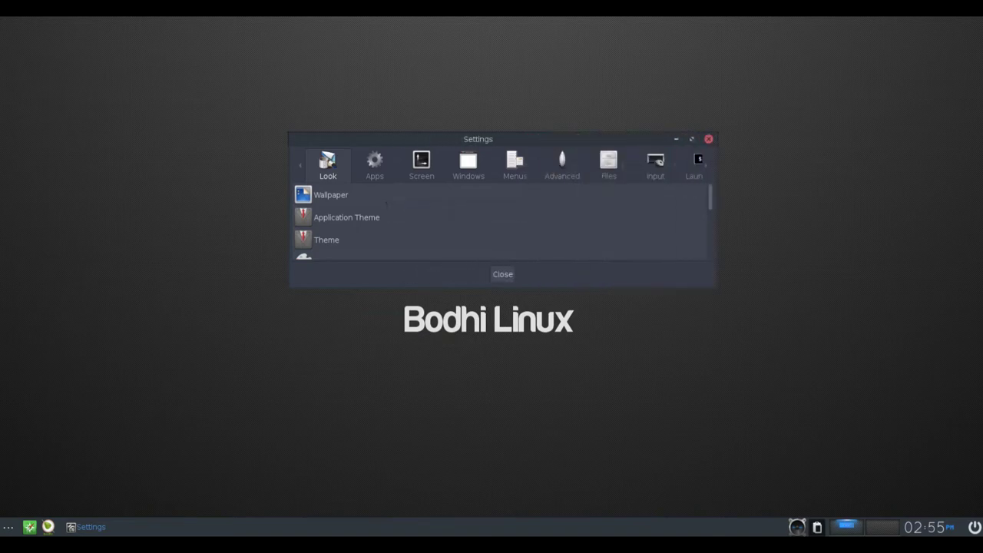
left_click_drag(503, 287, 503, 399)
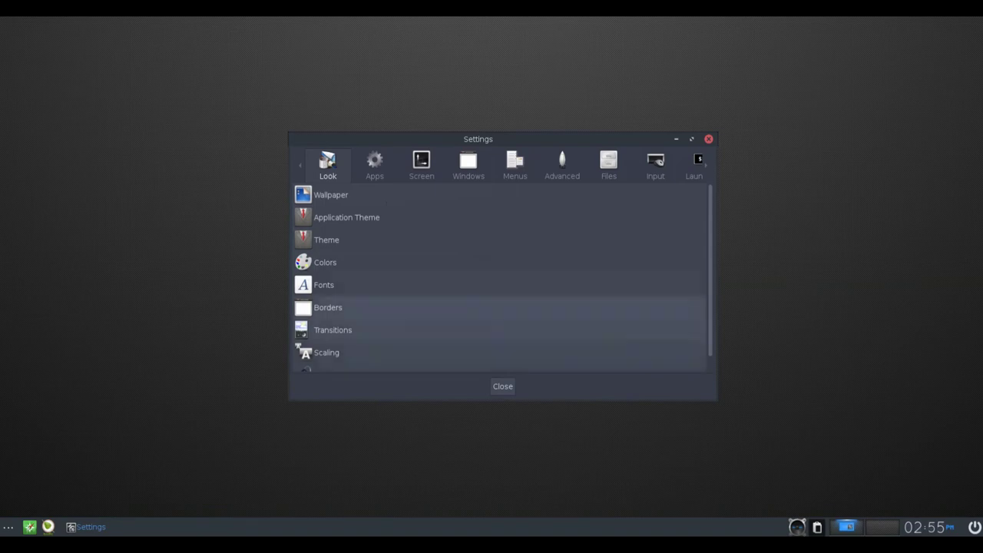
Step: Look through the wallpaper settings with their picture chooser and the Application Theme settings, closing each without changes
left_click(330, 194)
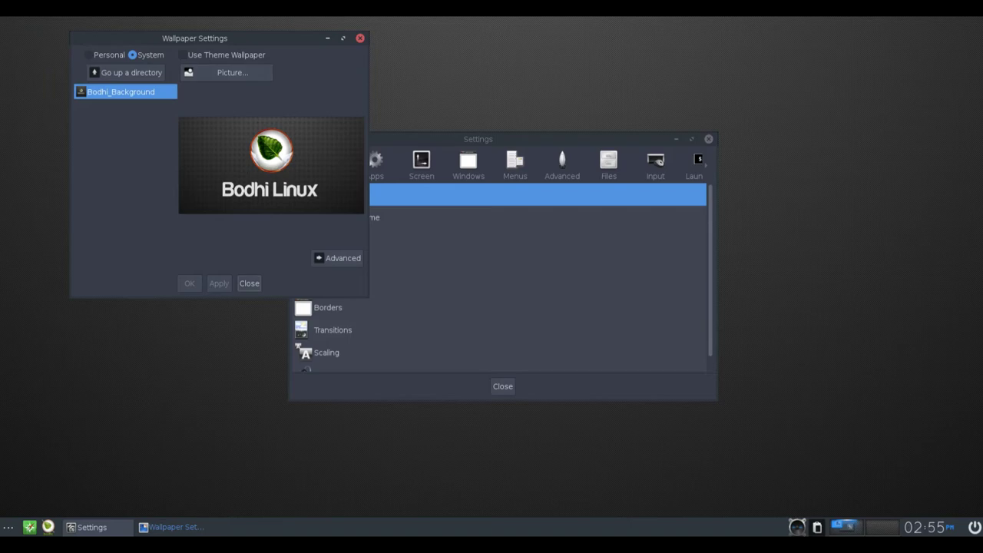
left_click(233, 73)
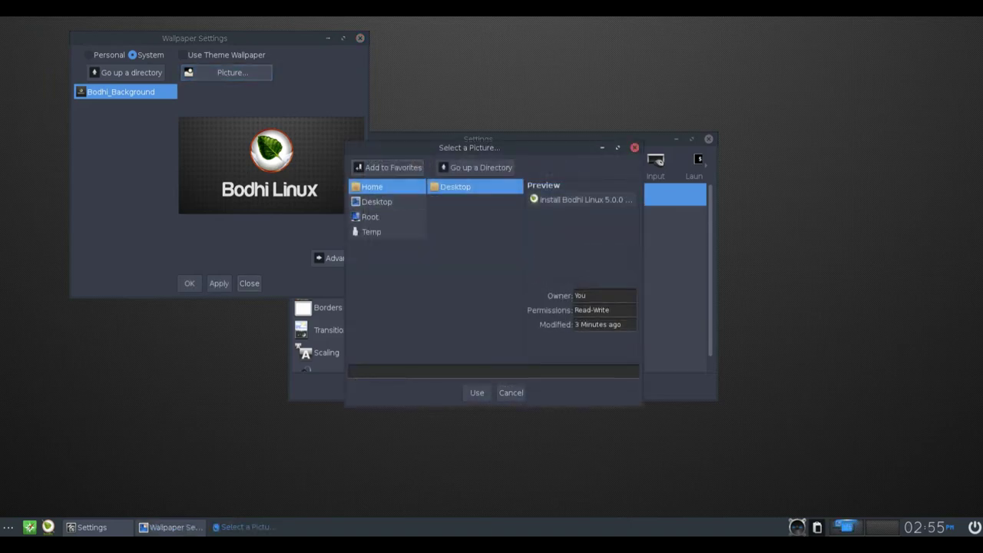
left_click(634, 146)
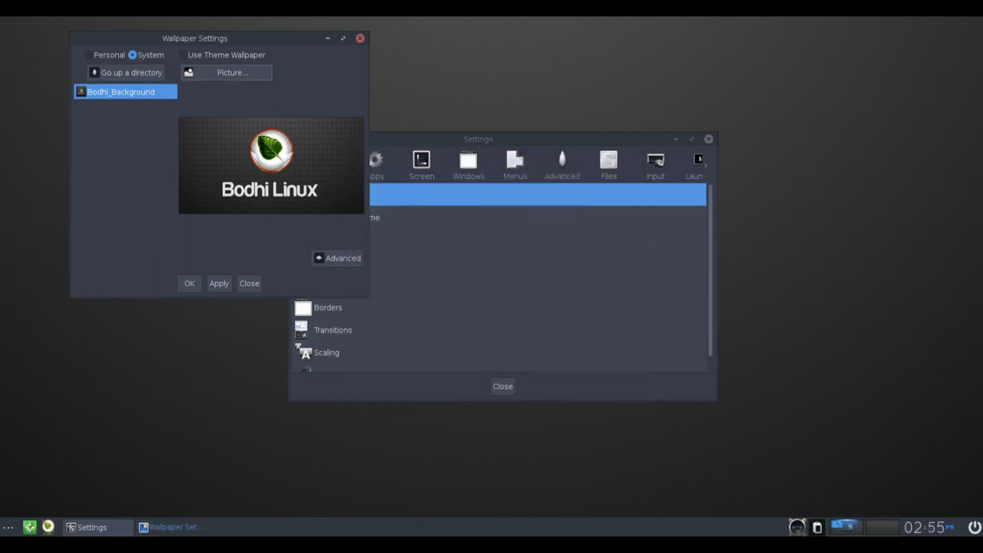
left_click(248, 282)
left_click(346, 217)
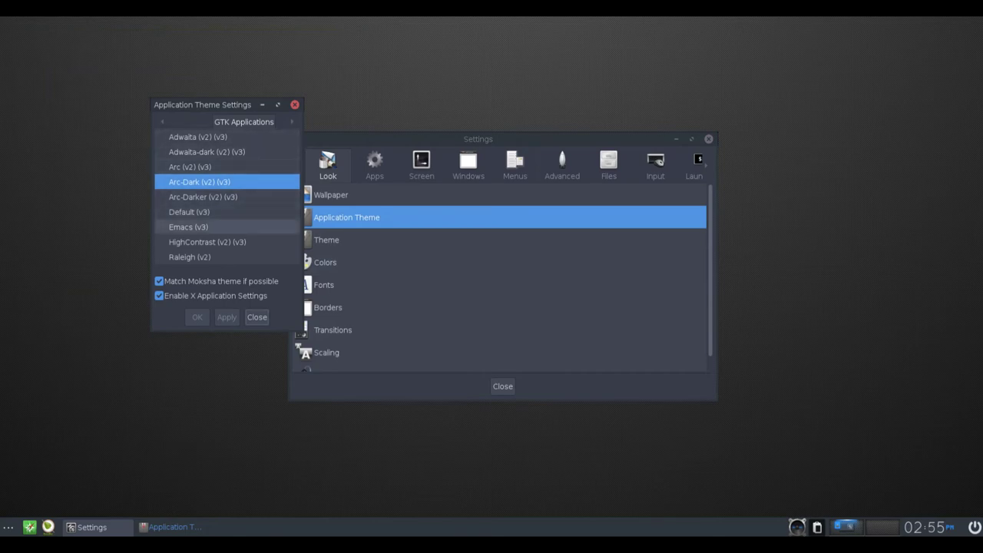
left_click(257, 317)
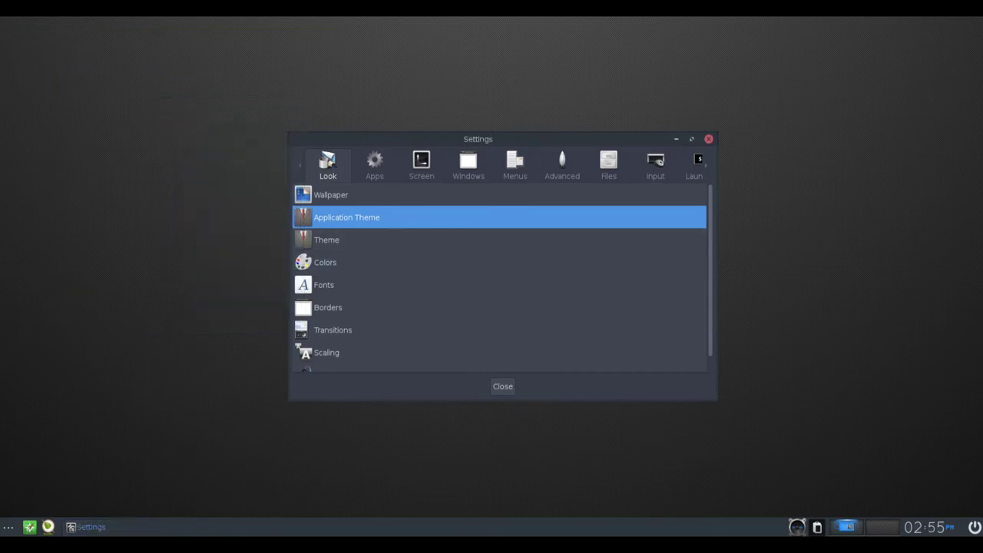
Step: Preview the default and MokshaArcDark themes in the Theme Selector, and close it without applying a theme
left_click(326, 239)
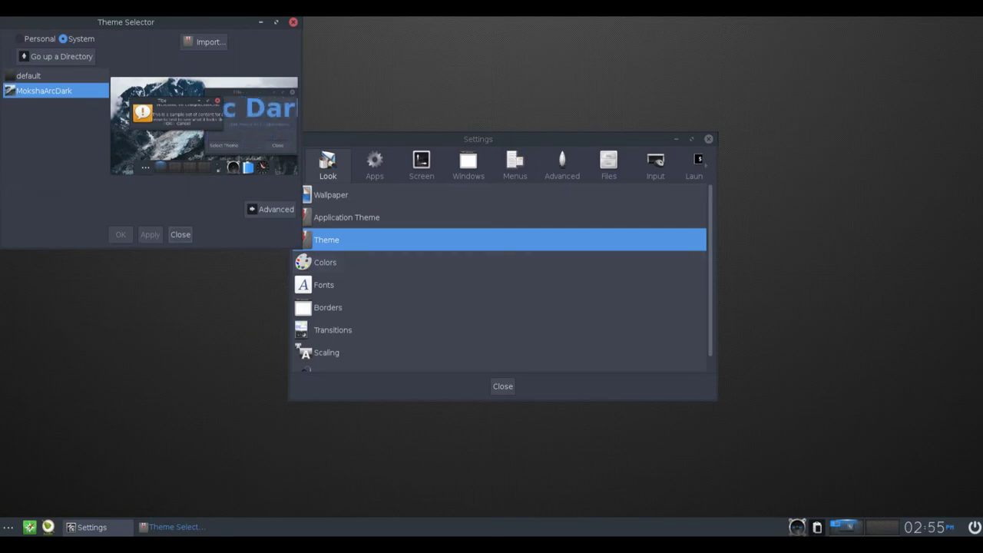
left_click(31, 75)
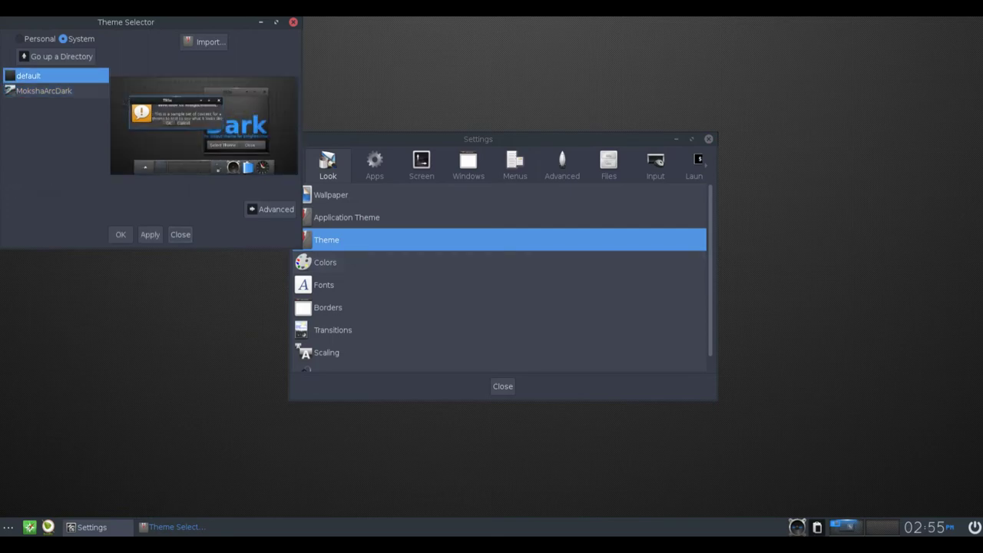
left_click(44, 91)
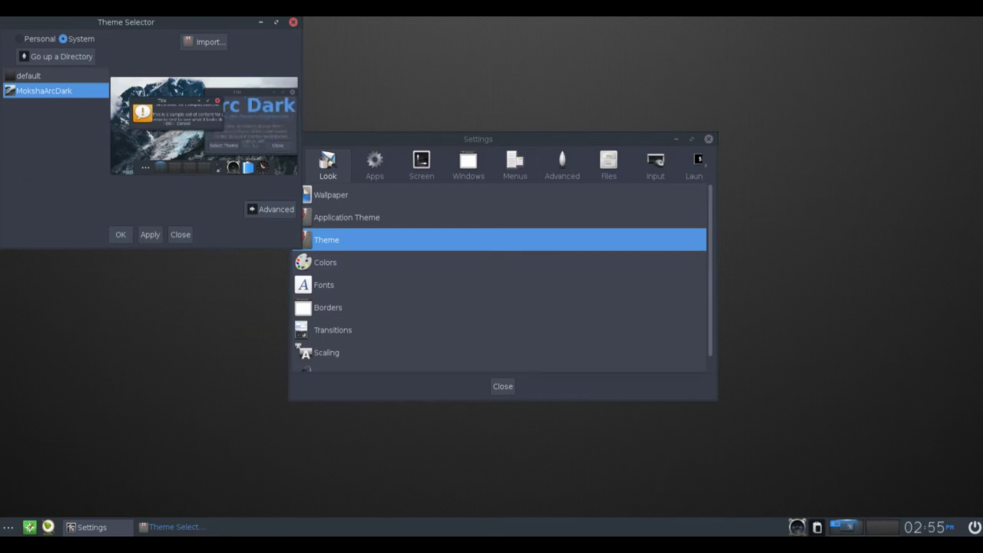
left_click(293, 21)
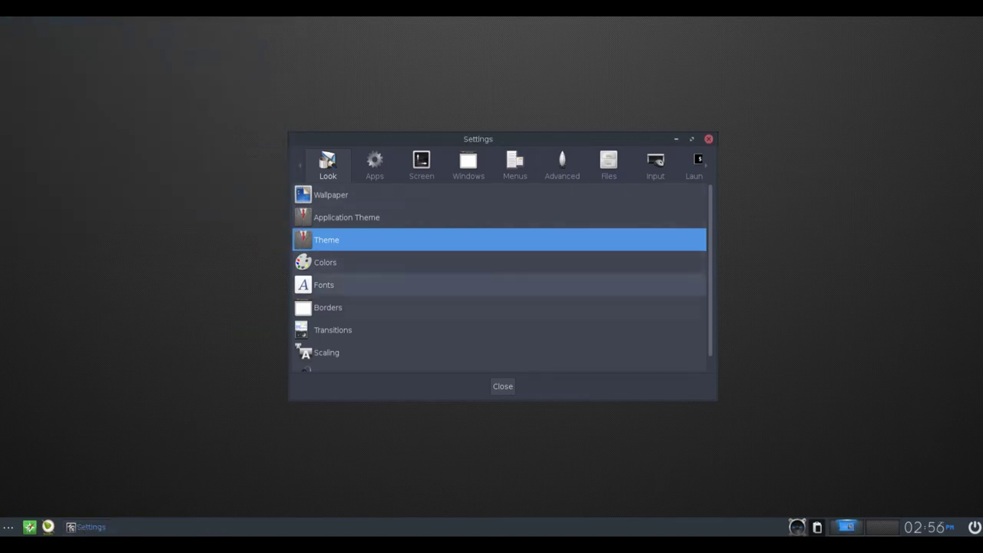
Step: Examine the options in the Look, Apps, Screen and Windows categories of the settings, ending back on Look
scroll(499, 307, "down", 1)
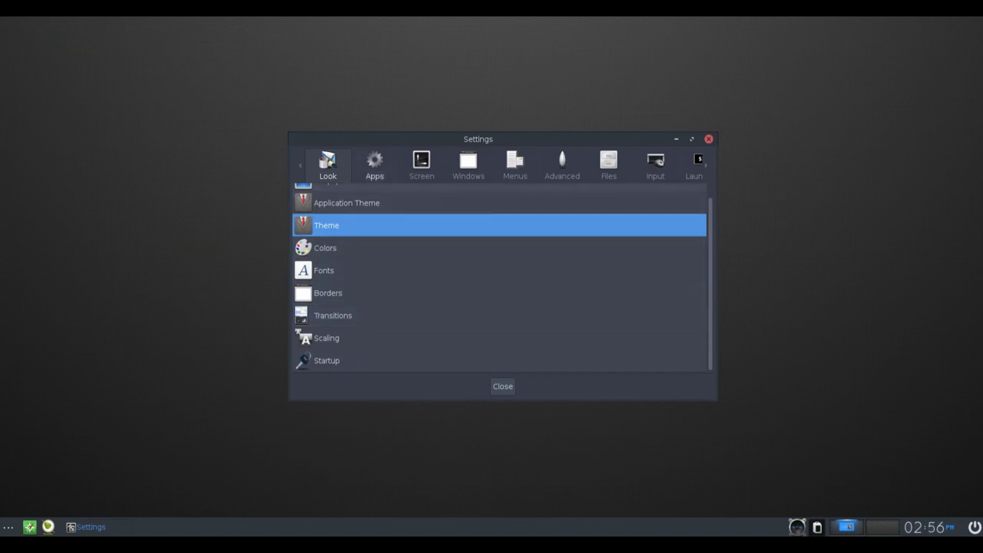
left_click(375, 165)
scroll(368, 198, "down", 1)
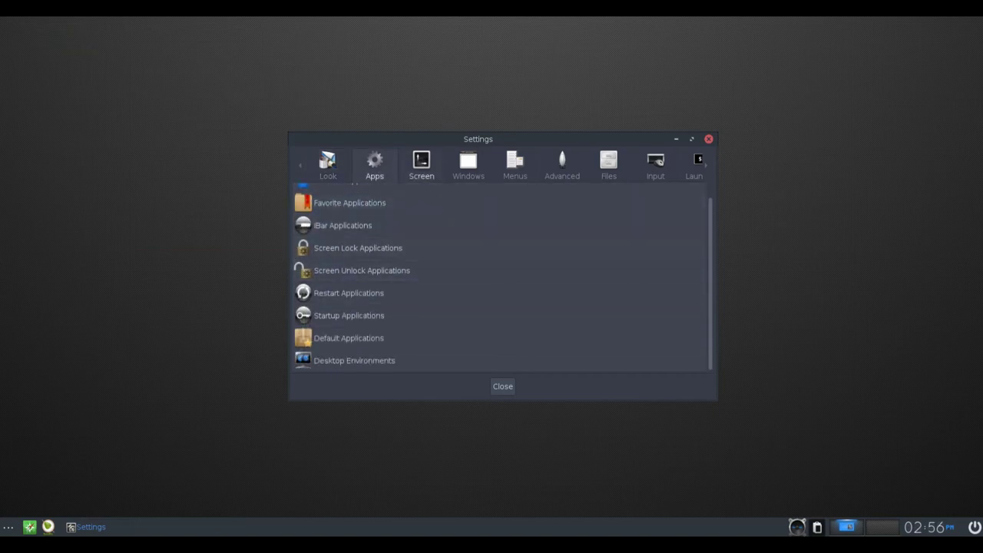
left_click(421, 165)
left_click(468, 165)
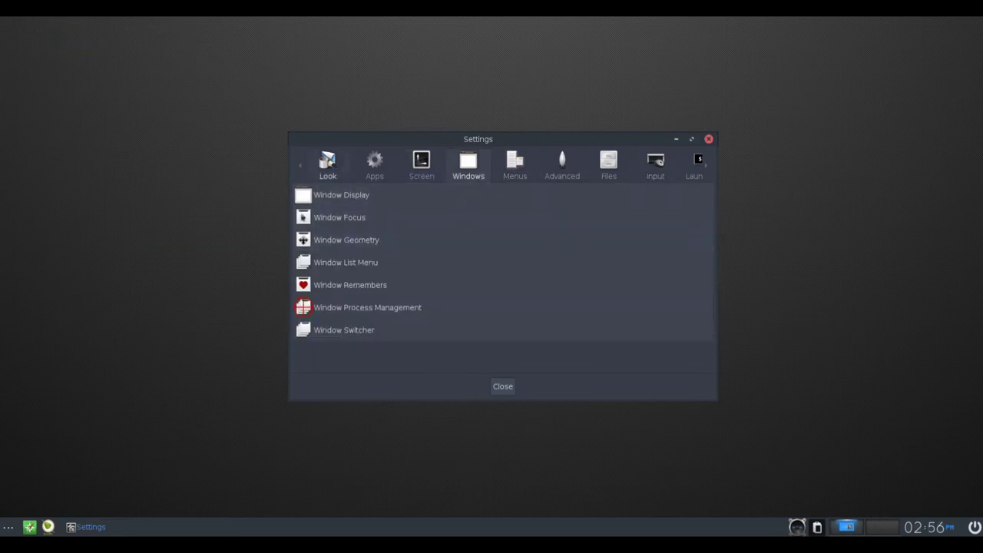
left_click(421, 165)
left_click(375, 165)
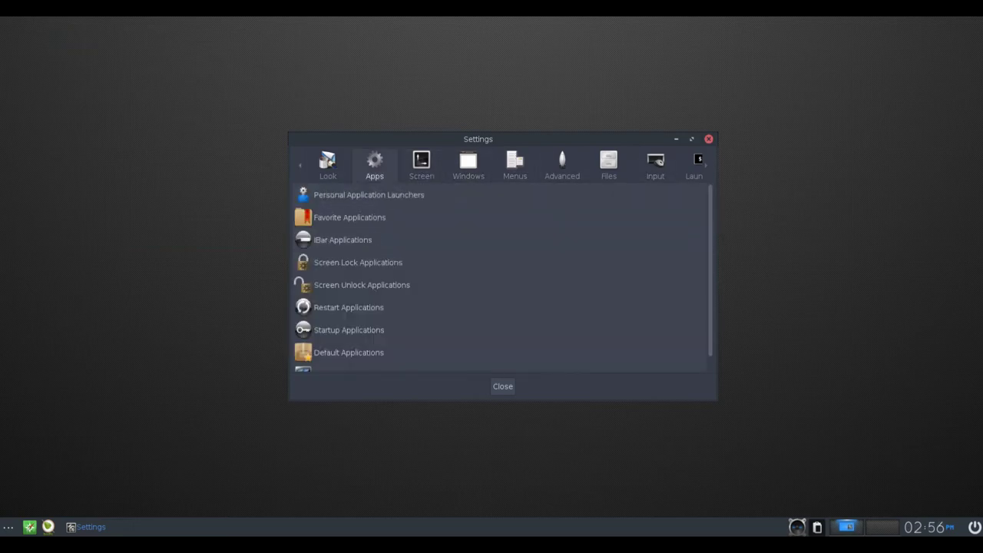
left_click(328, 165)
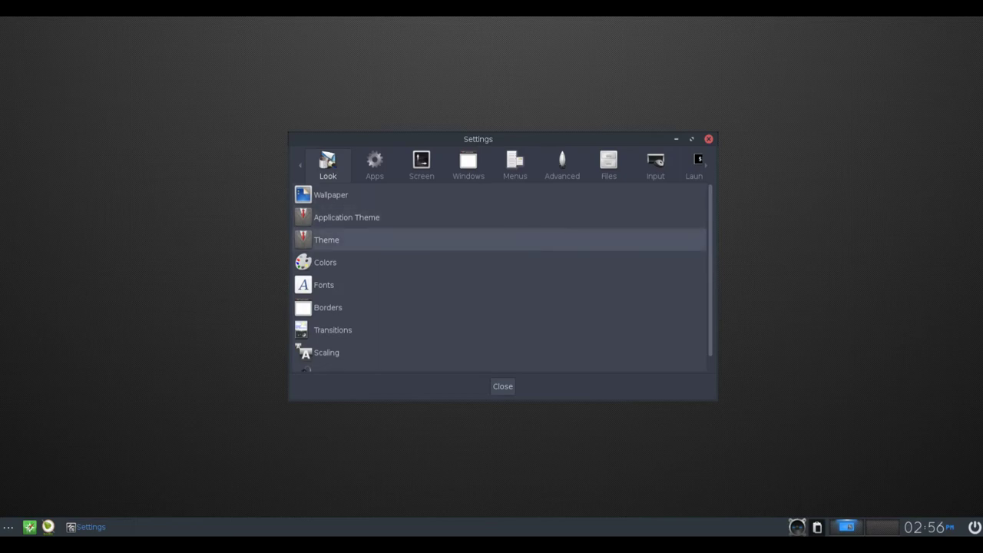
Step: View the Theme Selector again, close it, and close the Settings window
left_click(327, 239)
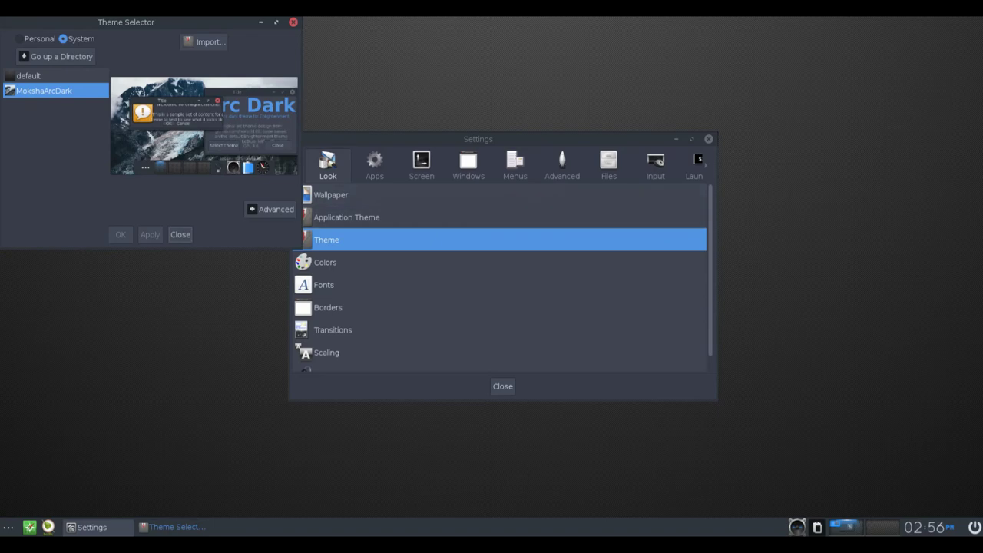
left_click(292, 22)
scroll(330, 308, "down", 1)
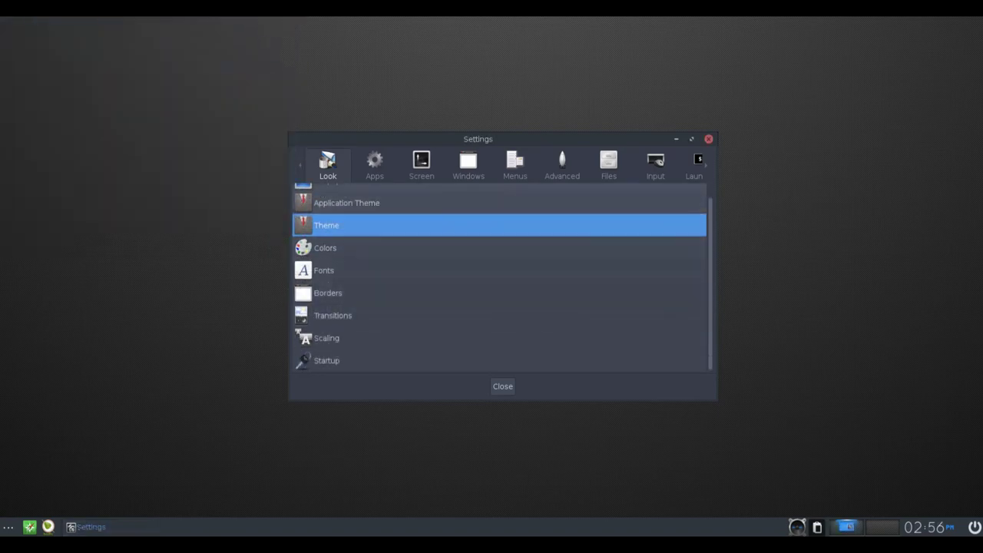
left_click(709, 139)
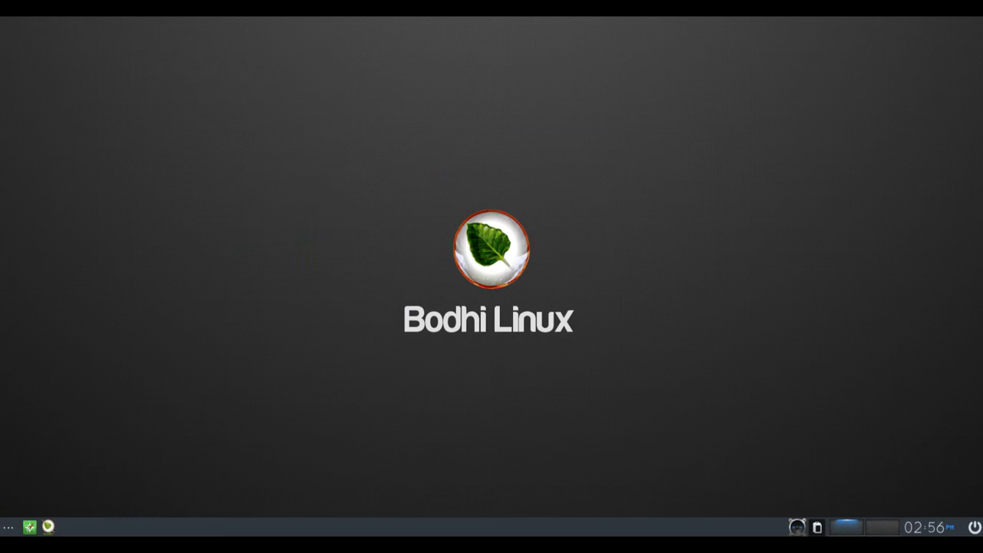
Step: Look through the main menu's System, Settings, About Operating System, Places and Applications entries, and close the menu
left_click(7, 526)
mouse_move(28, 508)
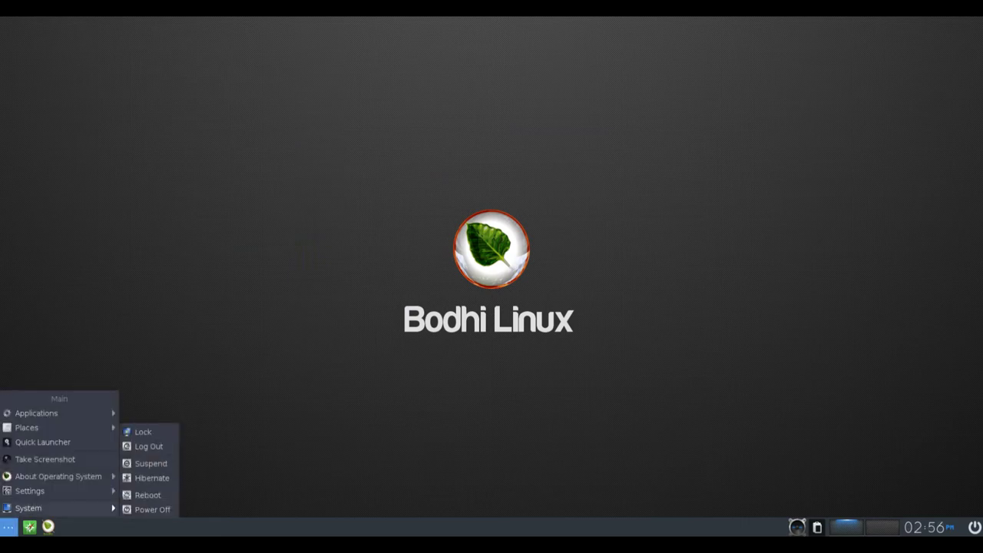
mouse_move(29, 490)
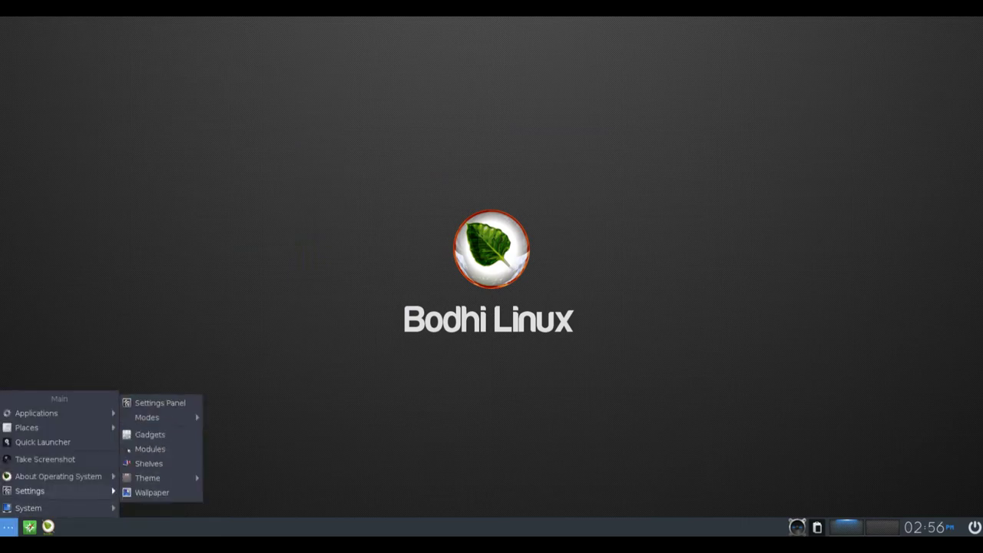
mouse_move(147, 478)
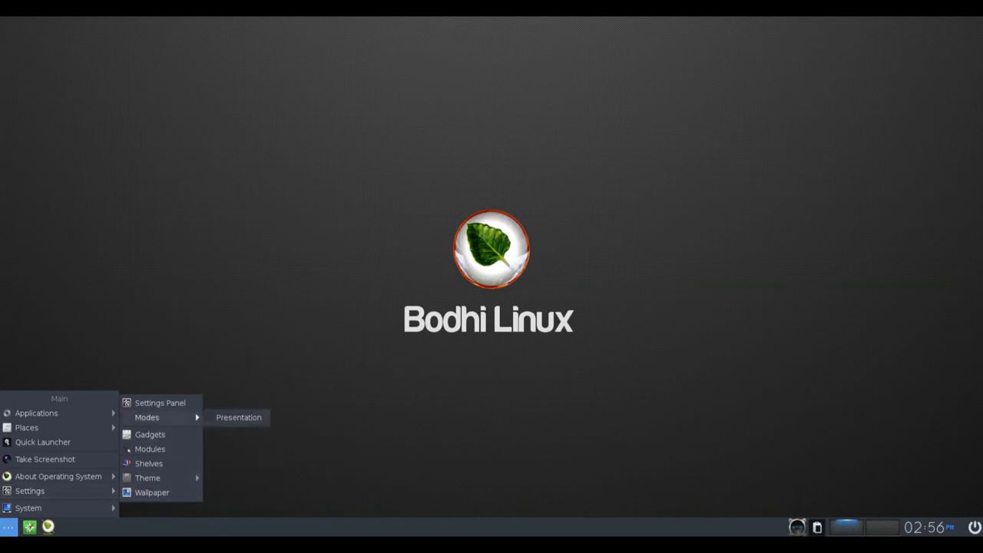
mouse_move(58, 476)
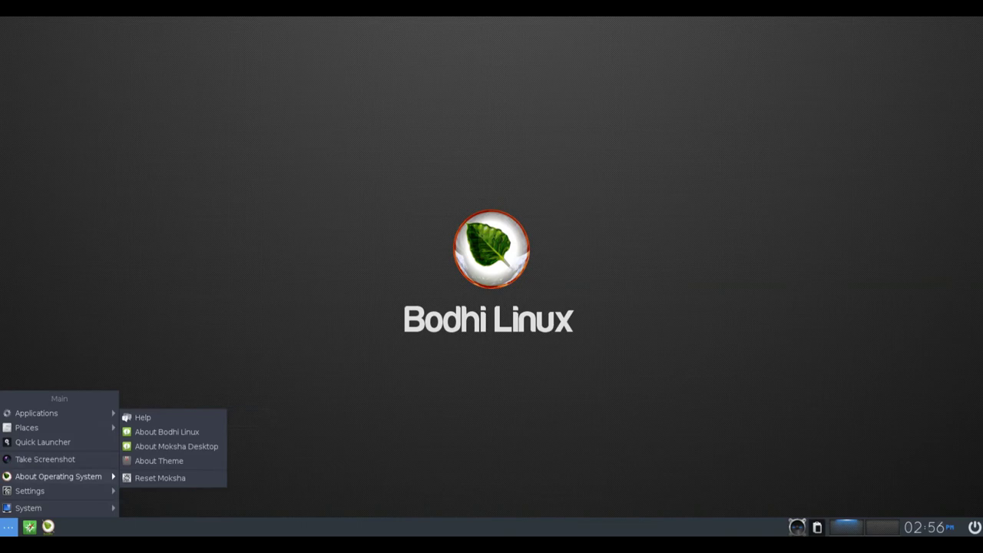
mouse_move(46, 427)
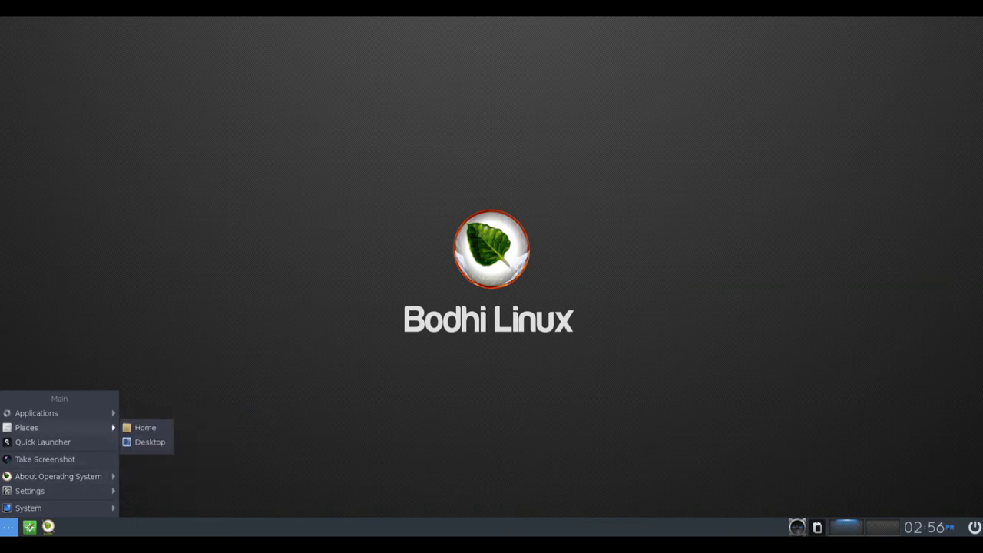
mouse_move(156, 427)
mouse_move(148, 456)
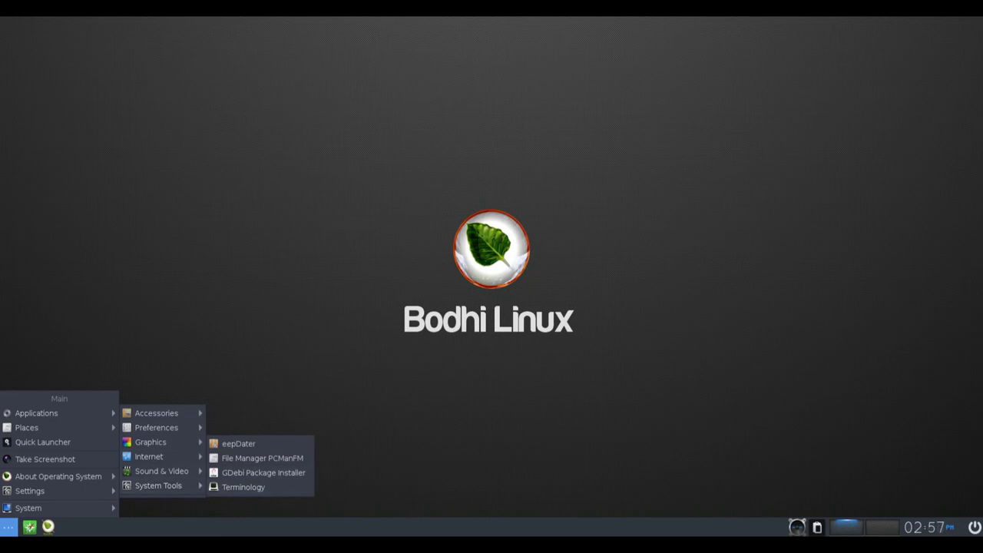
key("Escape")
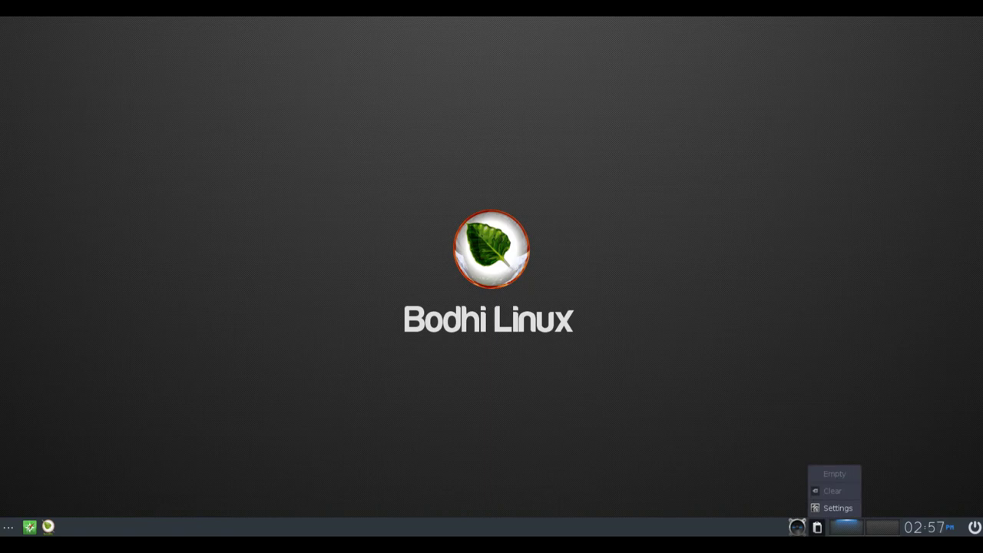
Step: View the Clipboard Settings and close them without changes
left_click(837, 508)
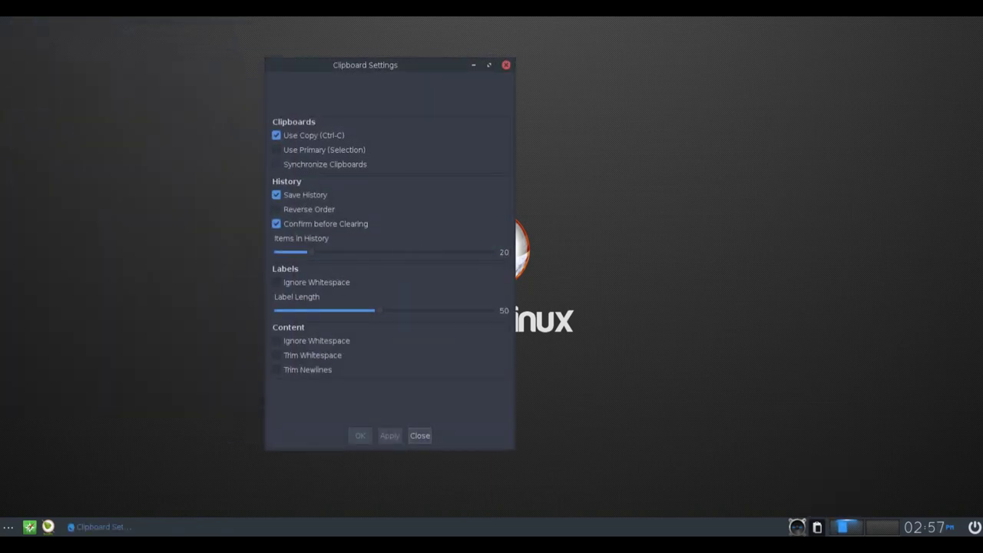
left_click(506, 64)
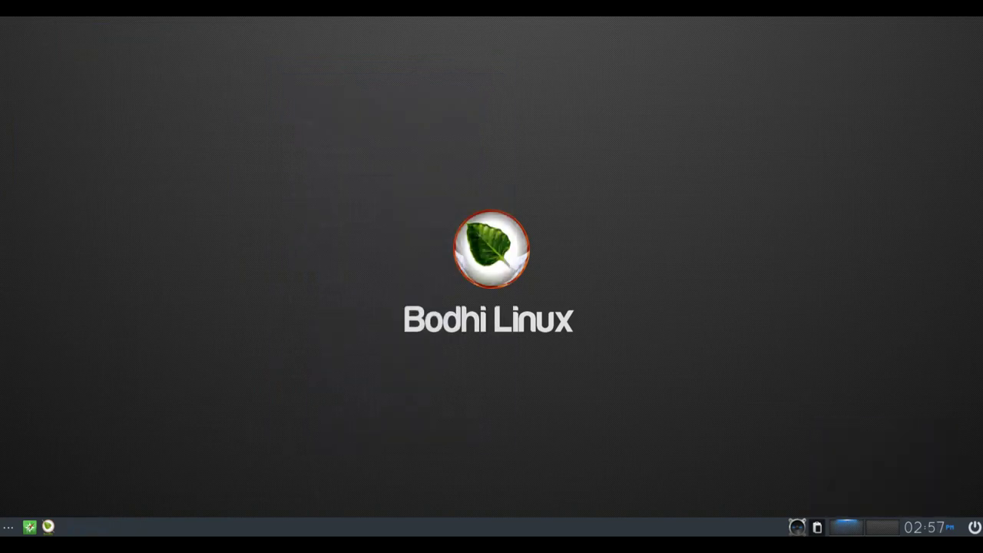
Step: Examine the programs in the Accessories, Preferences, Graphics, Internet and Sound & Video application categories of the main menu
left_click(8, 526)
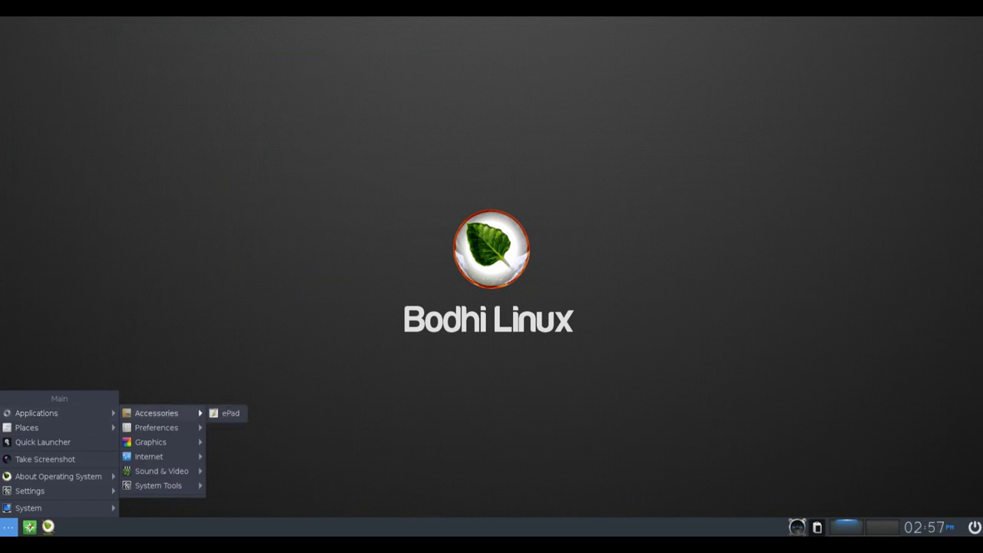
key("Up")
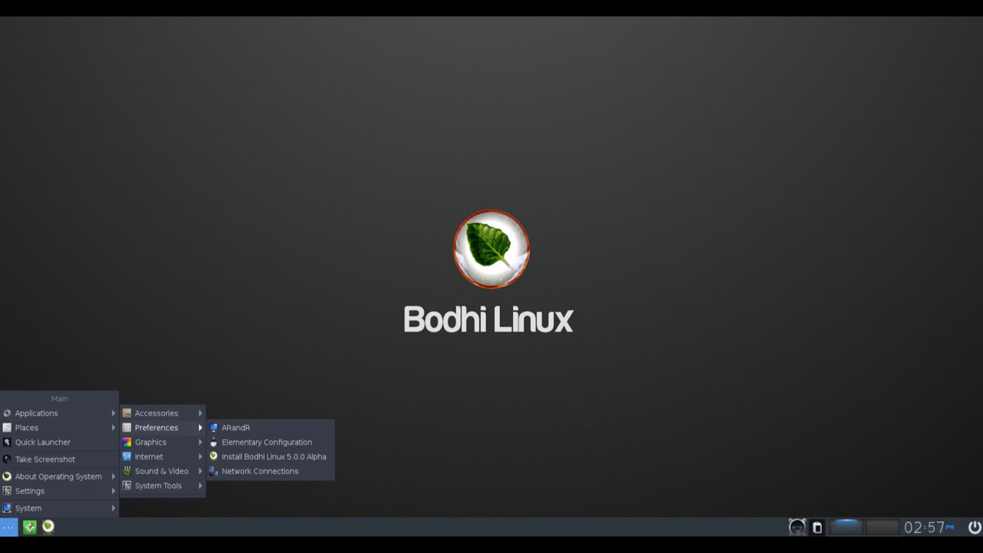
key("Up")
key("Down")
key("Down")
key("Down")
key("Down")
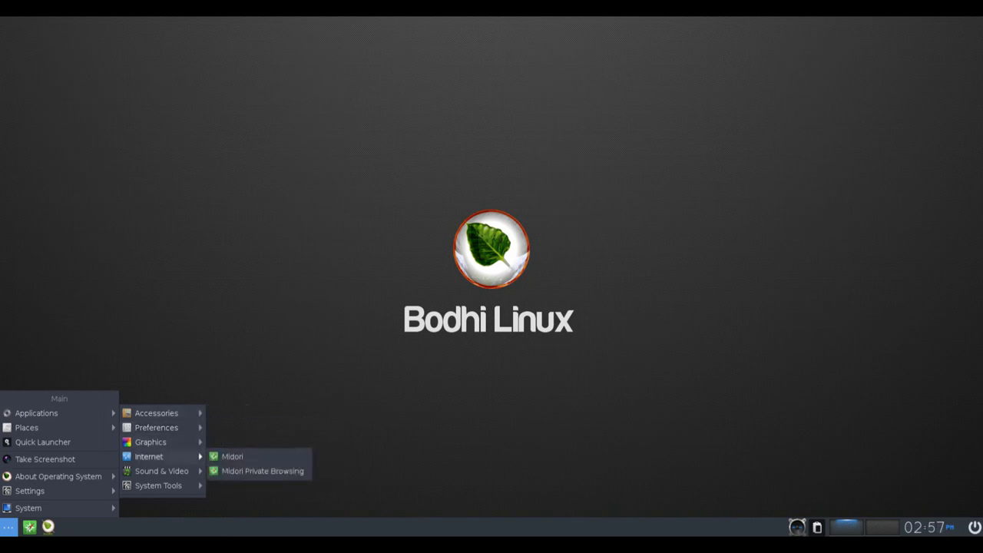
key("Up")
key("Down")
key("Down")
key("Up")
key("Up")
key("Up")
key("Left")
key("Up")
key("Up")
key("Down")
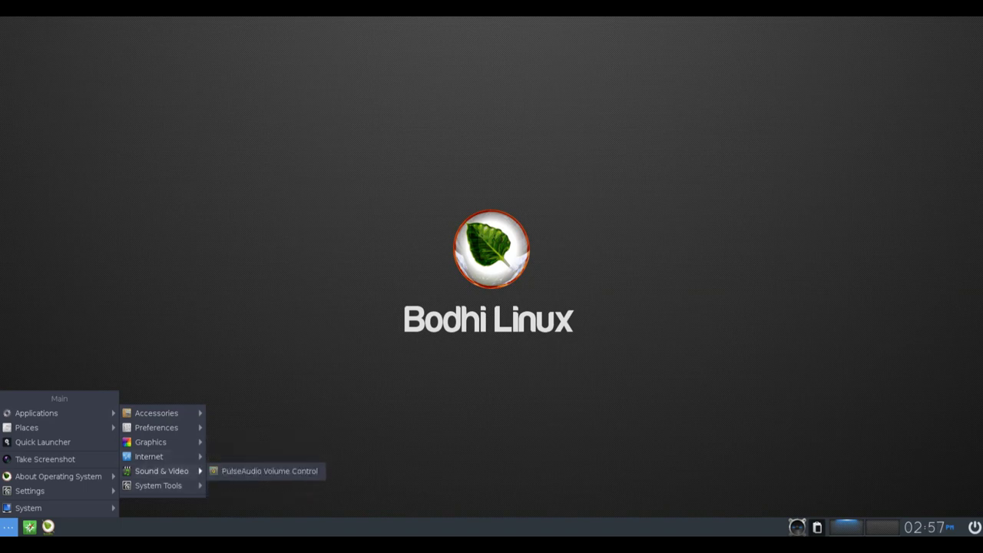
Step: Leave the application categories and open the Quick Launcher from the main menu
key("Left")
key("Up")
key("Up")
key("Up")
key("Up")
key("Up")
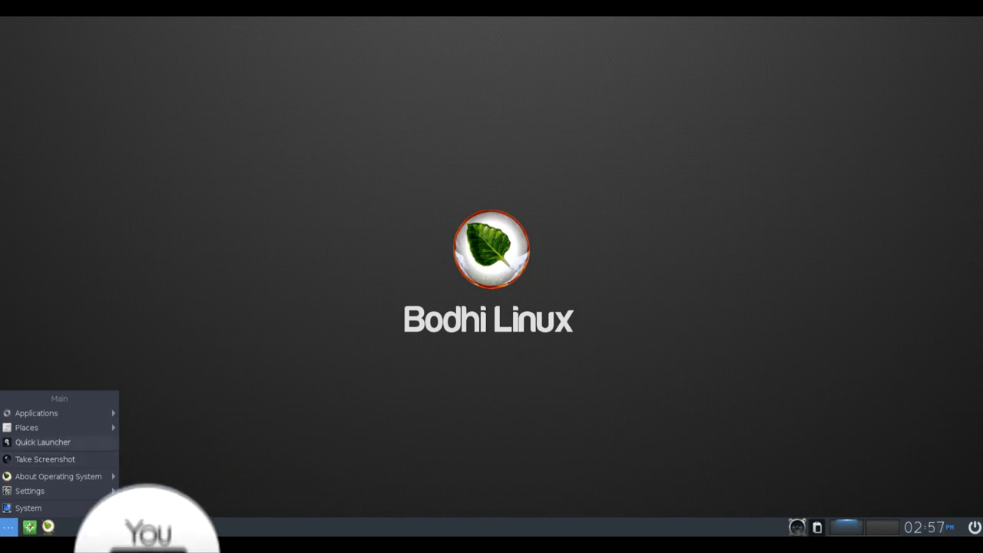
key("Up")
key("Down")
key("Return")
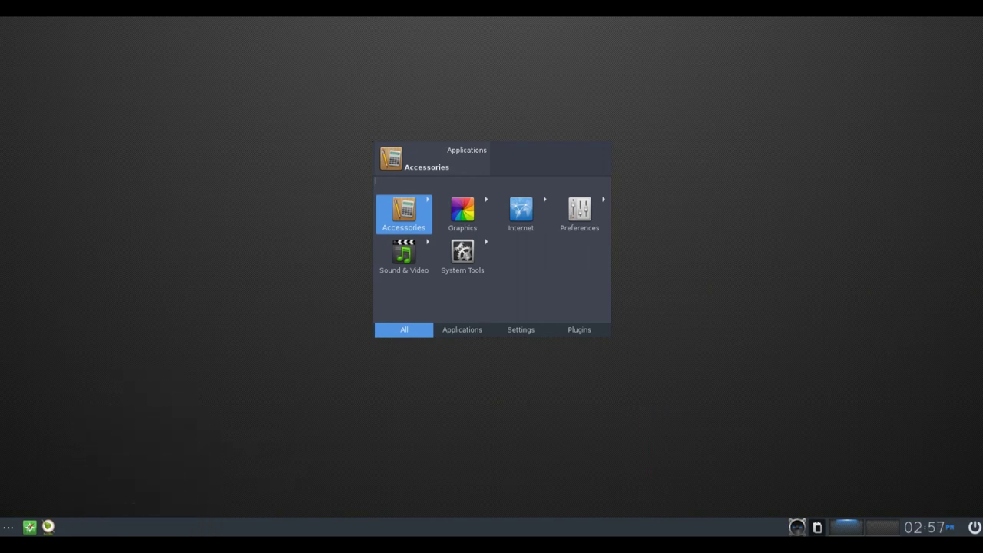
Step: Look through the Quick Launcher's Applications, Settings and Plugins sections, including the full list of settings categories
key("Tab")
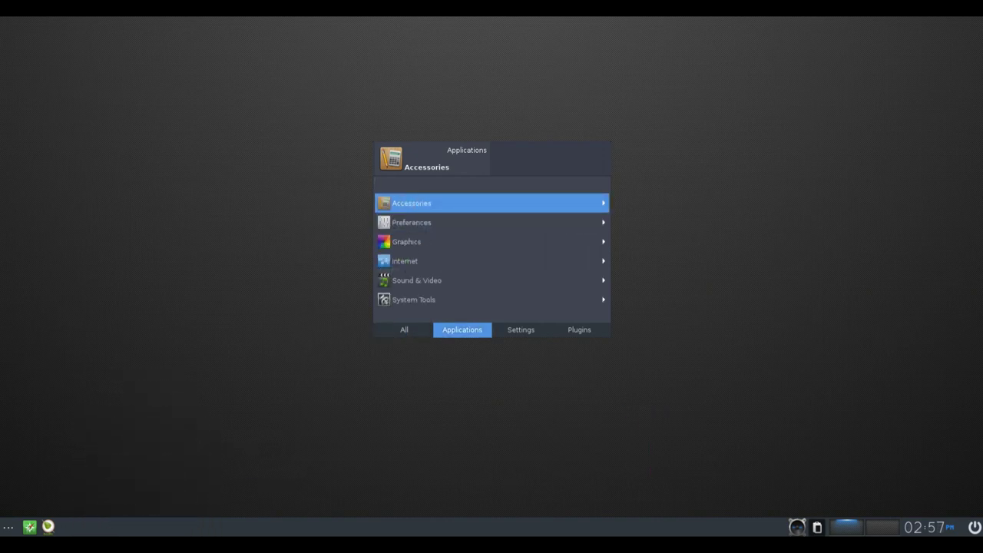
key("Tab")
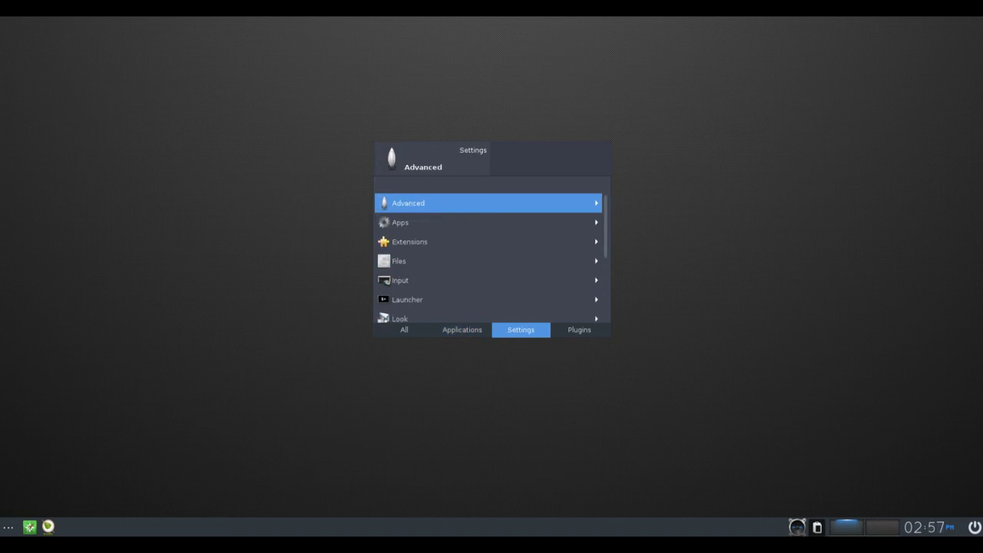
scroll(489, 254, "down", 3)
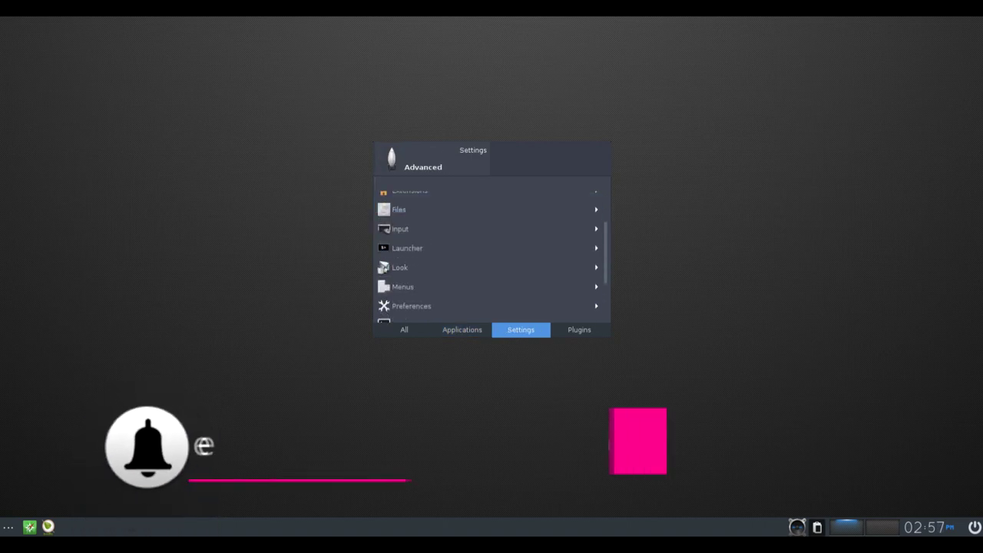
scroll(488, 253, "down", 2)
scroll(488, 253, "up", 5)
key("Tab")
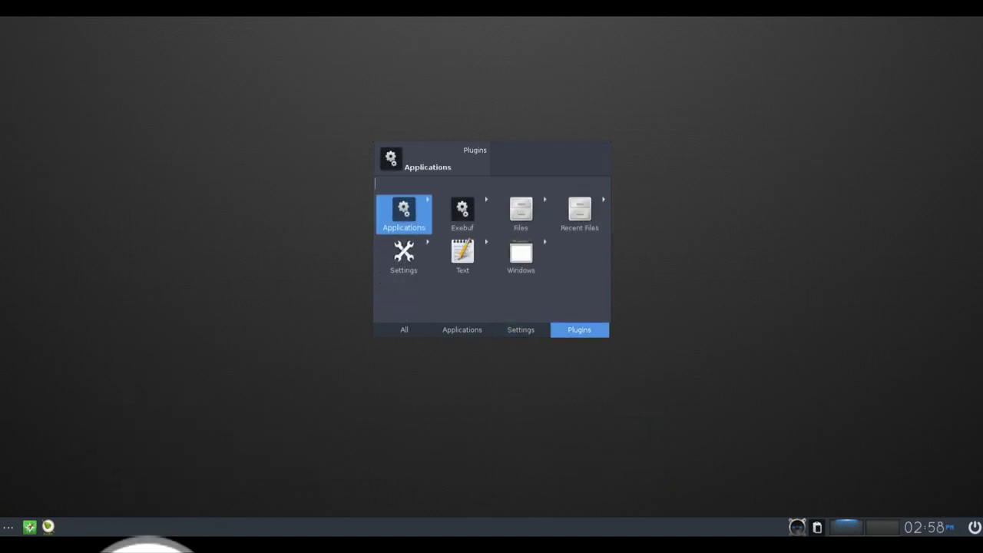